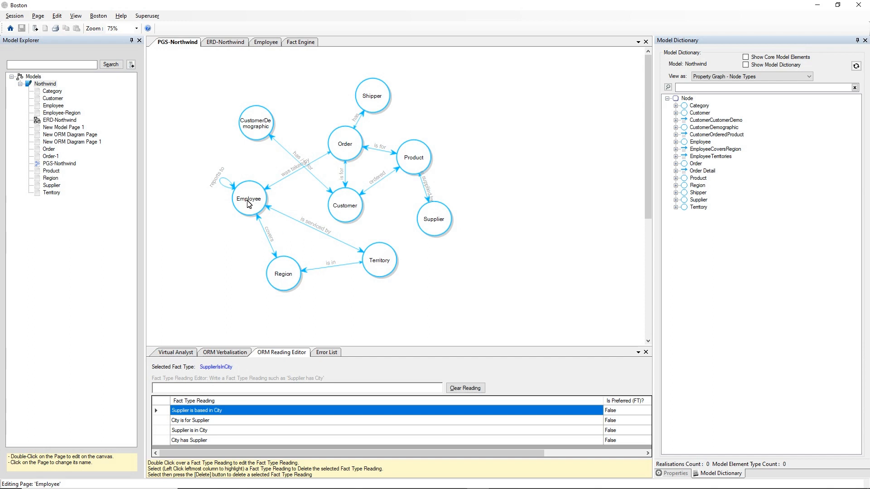
- Inspect the properties of the Employee, Customer and Supplier nodes in the PGS-Northwind property graph
{"action": "left_click", "coordinate": [248, 205]}
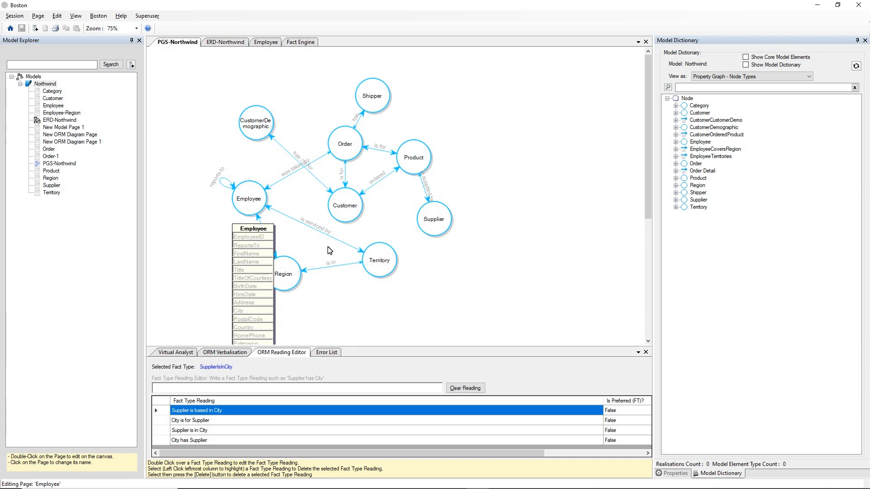
{"action": "left_click", "coordinate": [349, 210]}
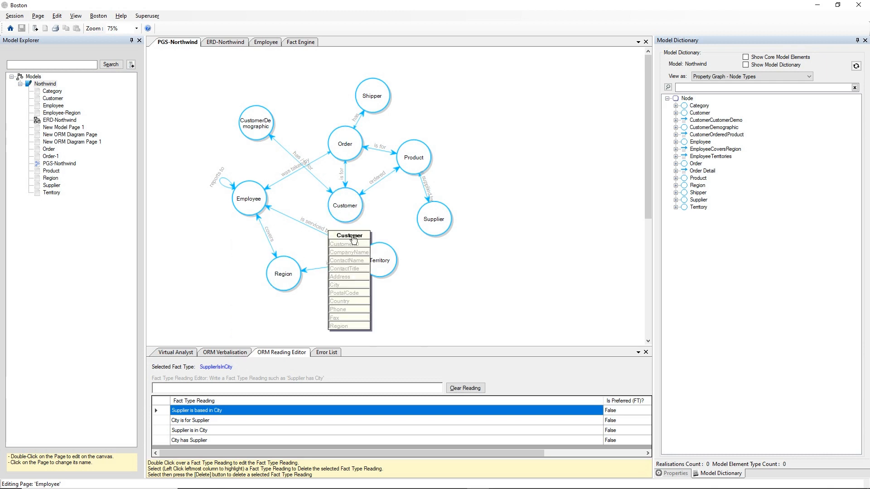
{"action": "left_click", "coordinate": [433, 220]}
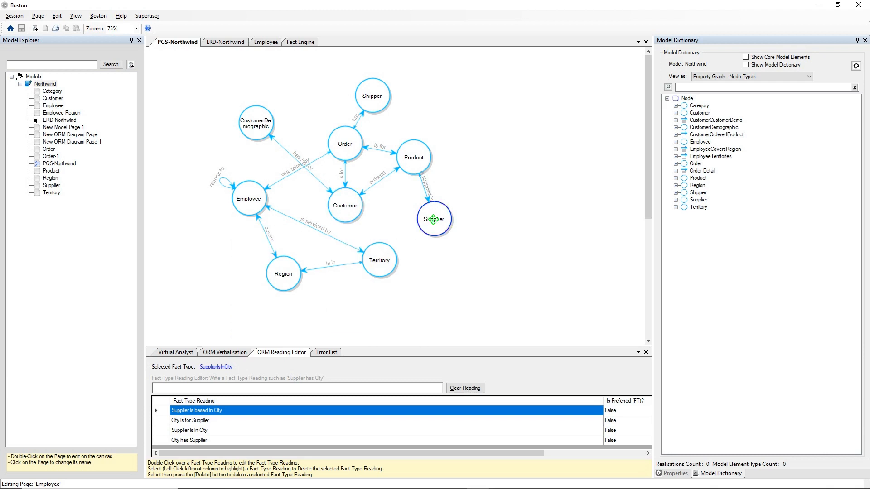
{"action": "left_click", "coordinate": [477, 171]}
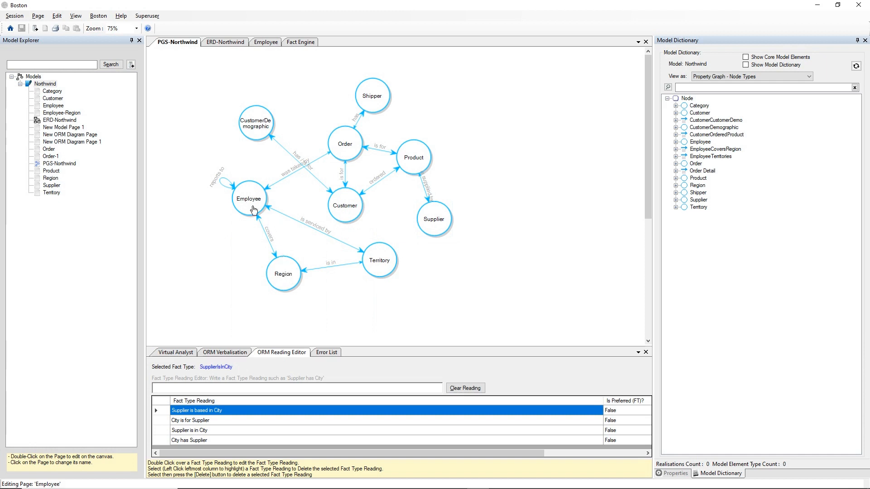
- Morph the Employee node into its entity in the ERD-Northwind diagram
{"action": "left_click", "coordinate": [250, 196]}
{"action": "right_click", "coordinate": [250, 194]}
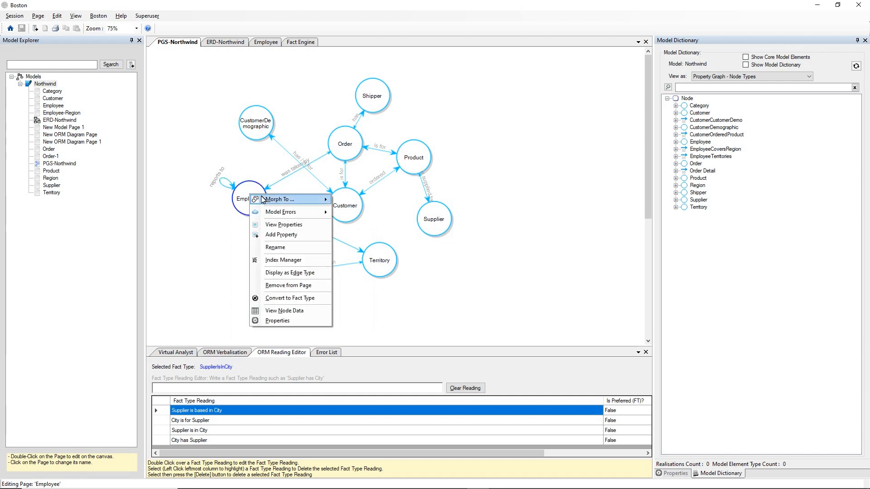
{"action": "mouse_move", "coordinate": [256, 200]}
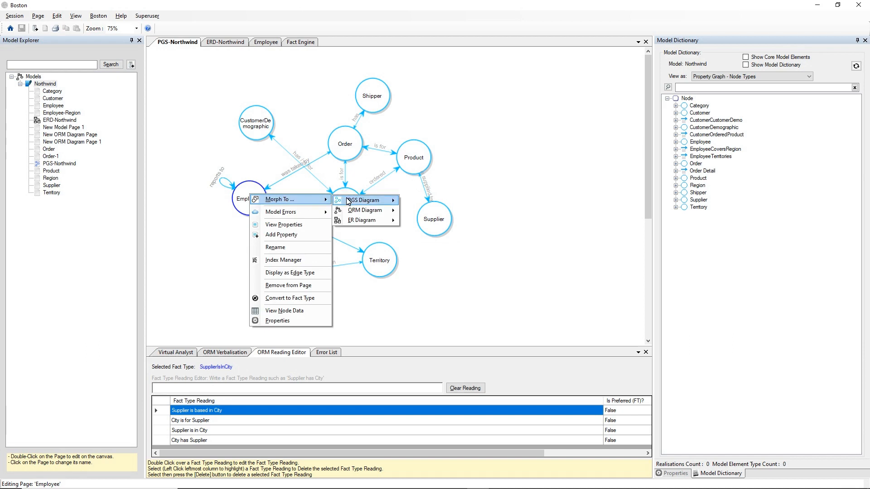
{"action": "mouse_move", "coordinate": [369, 220]}
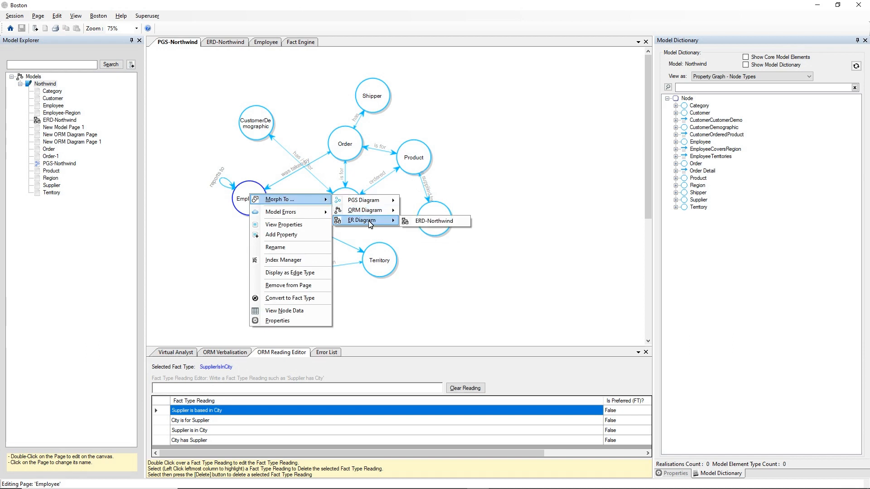
{"action": "left_click", "coordinate": [413, 222]}
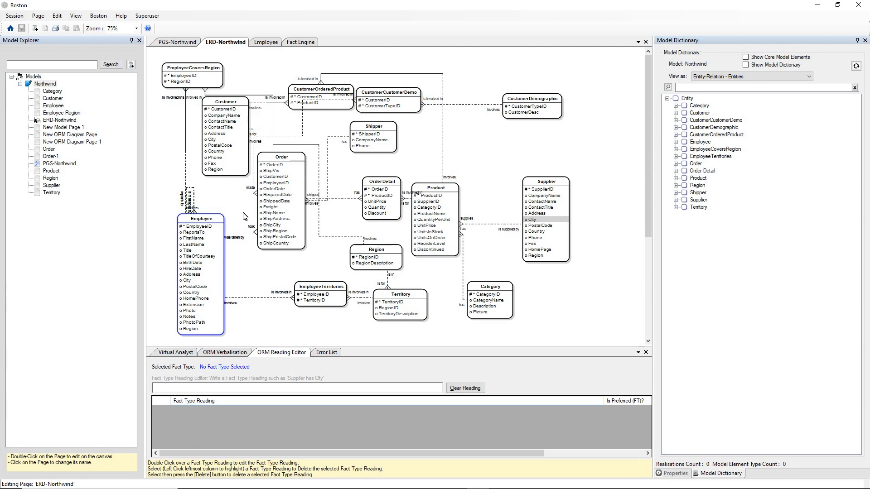
- Morph the Employee entity back into its node in the PGS-Northwind property graph
{"action": "right_click", "coordinate": [210, 219]}
{"action": "mouse_move", "coordinate": [240, 225]}
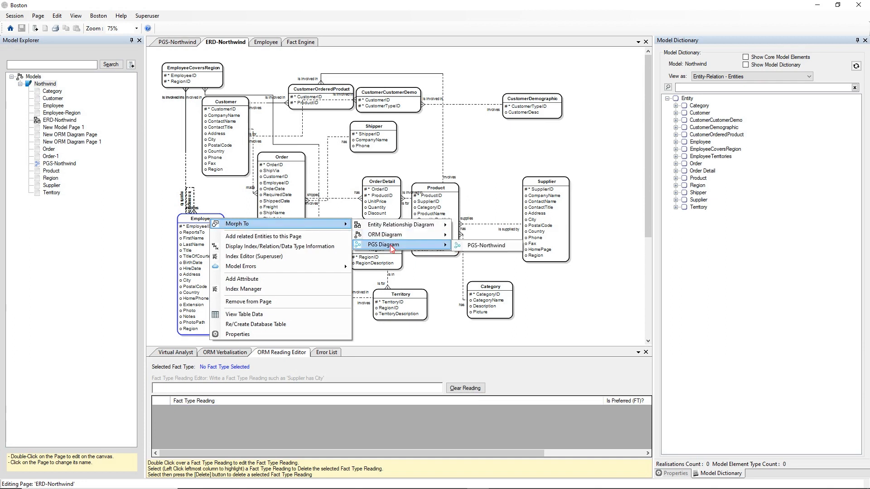
{"action": "mouse_move", "coordinate": [385, 245]}
{"action": "left_click", "coordinate": [480, 247]}
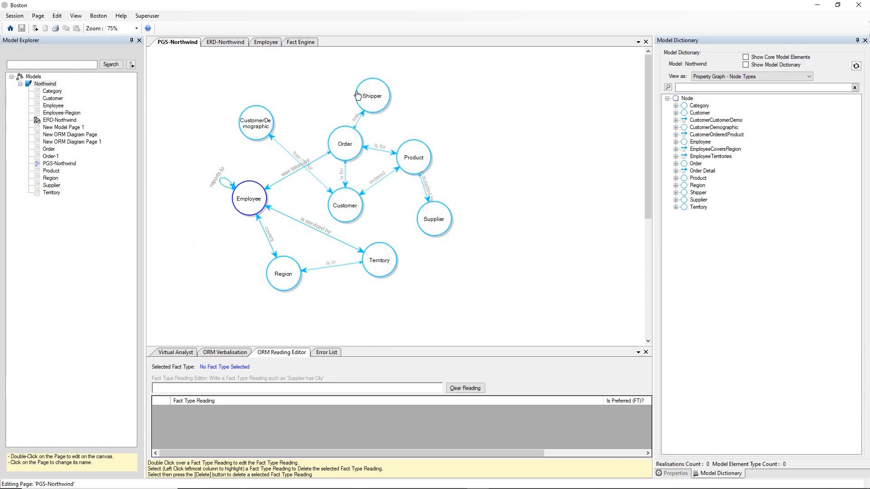
- Morph the Customer node of the property graph into its entity in the ER diagram
{"action": "left_click", "coordinate": [337, 206]}
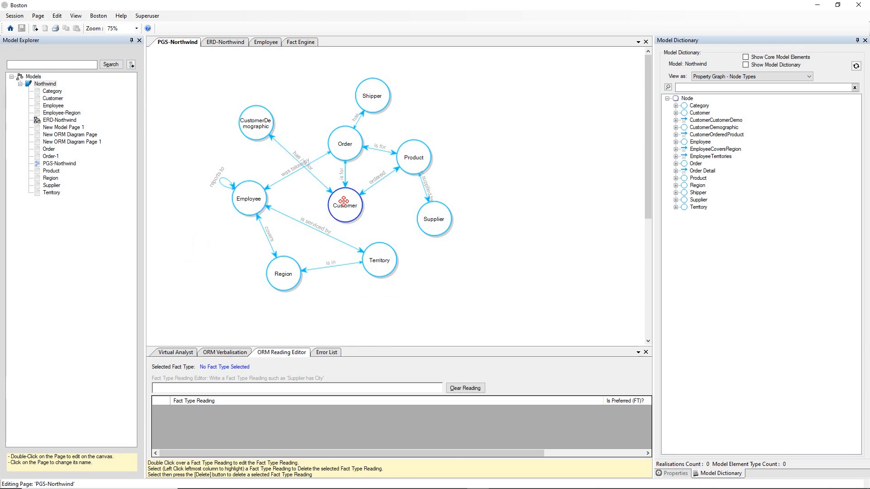
{"action": "right_click", "coordinate": [344, 203]}
{"action": "mouse_move", "coordinate": [364, 209]}
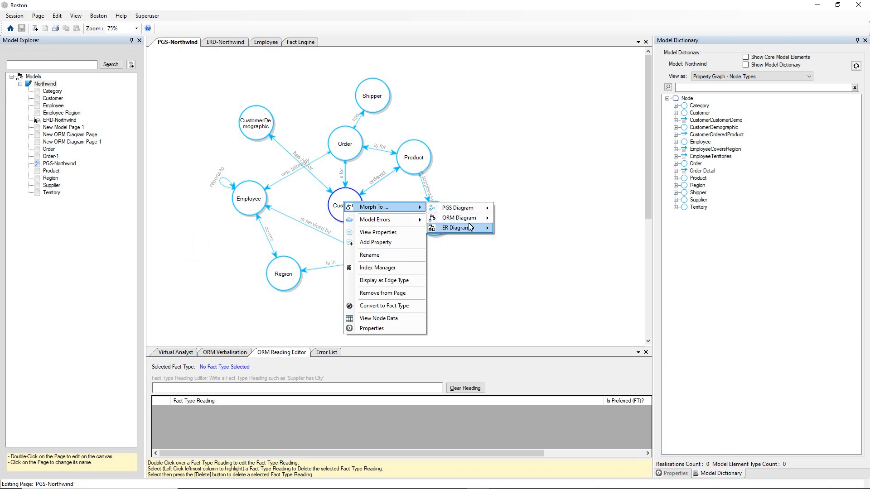
{"action": "left_click", "coordinate": [503, 230]}
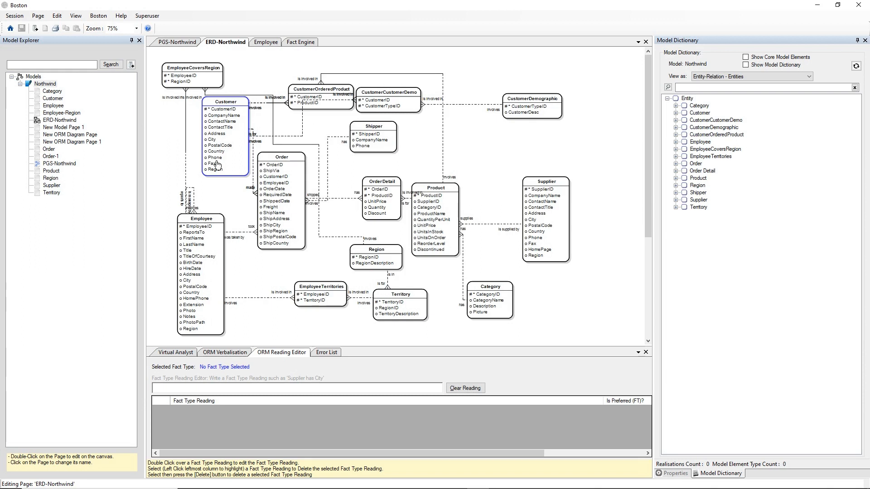
- Morph the Employee entity of the ER diagram into the Employee ORM diagram
{"action": "left_click_drag", "start_coordinate": [210, 225], "coordinate": [210, 225]}
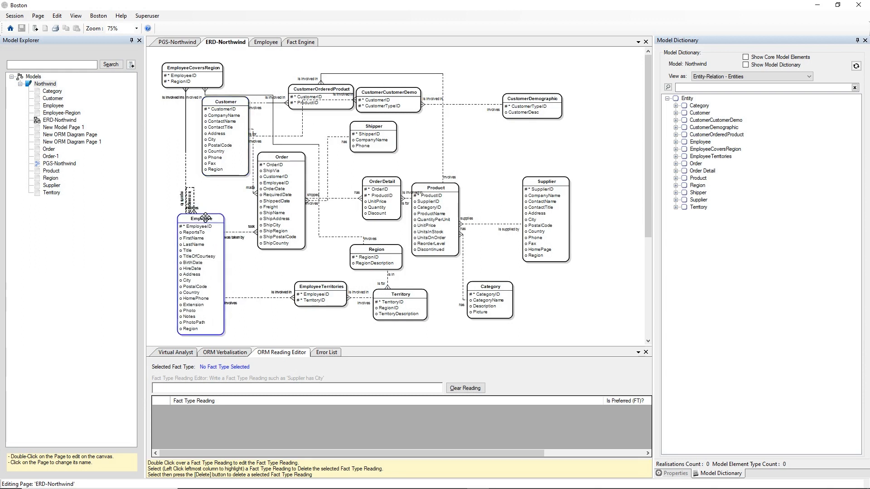
{"action": "right_click", "coordinate": [206, 219]}
{"action": "mouse_move", "coordinate": [236, 224]}
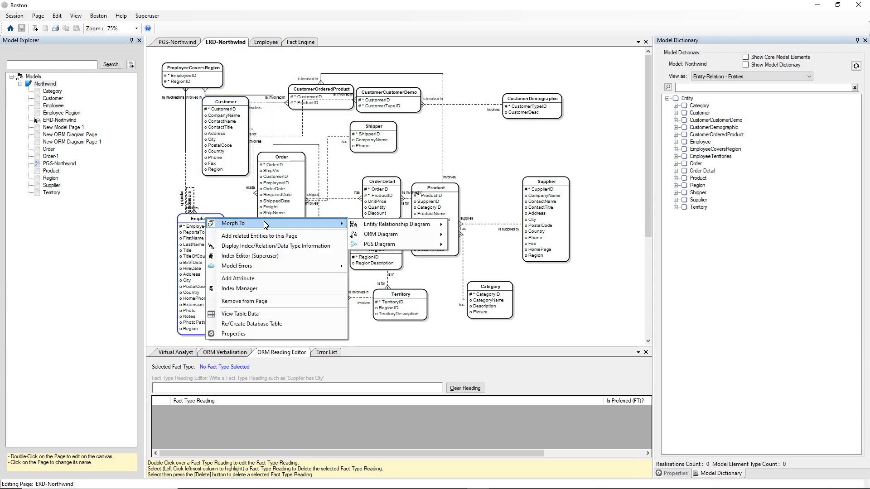
{"action": "mouse_move", "coordinate": [404, 237]}
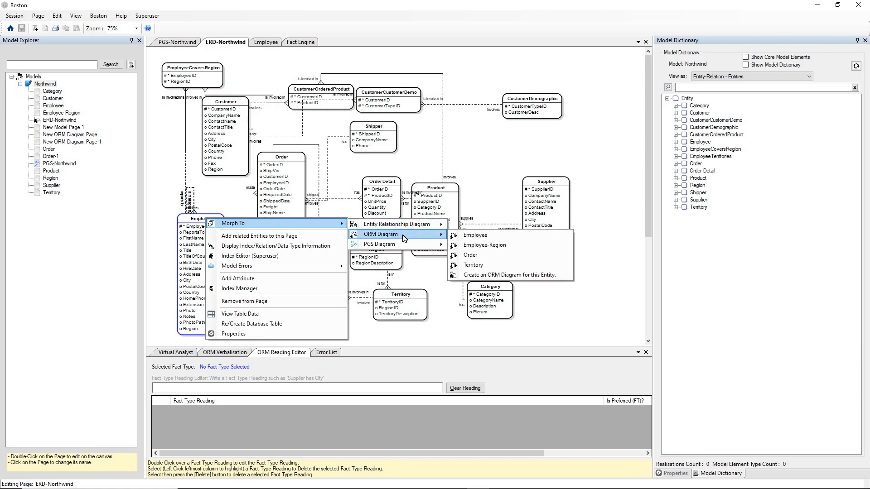
{"action": "left_click", "coordinate": [474, 240]}
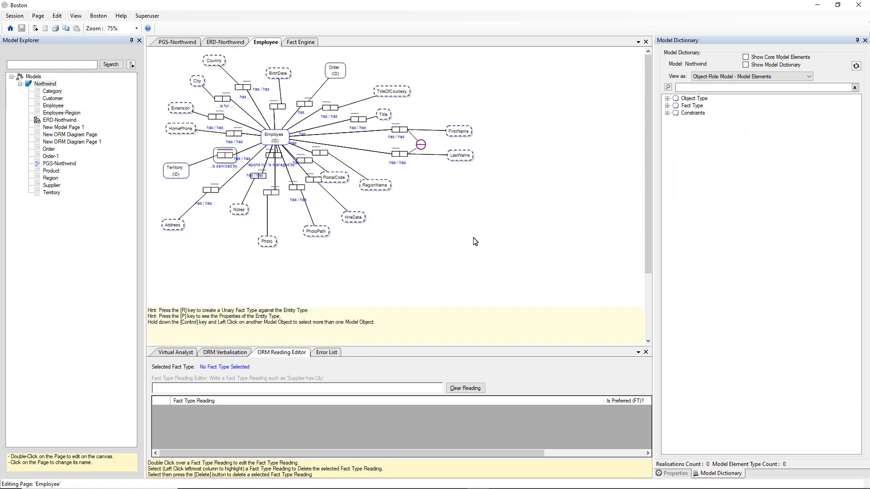
{"action": "left_click", "coordinate": [447, 217]}
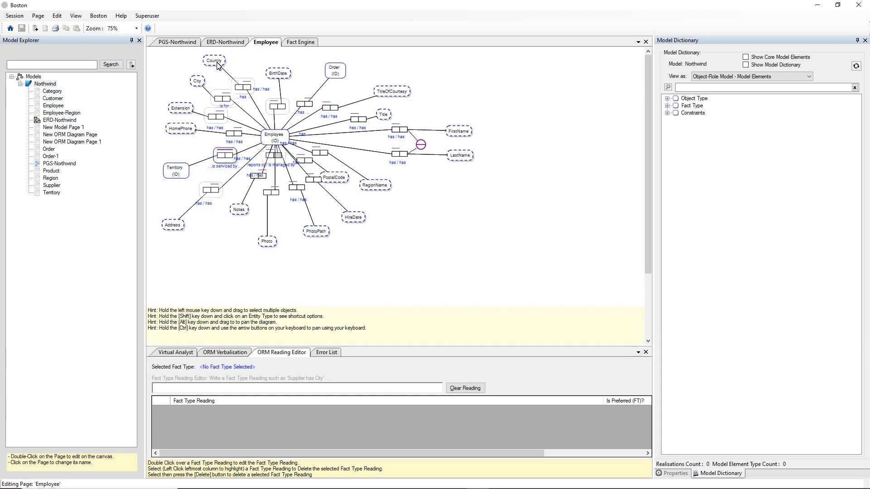
- Examine the fact type readings between Employee and Country in the ORM diagram and for Employee's Country attribute in ERD-Northwind
{"action": "left_click", "coordinate": [253, 87]}
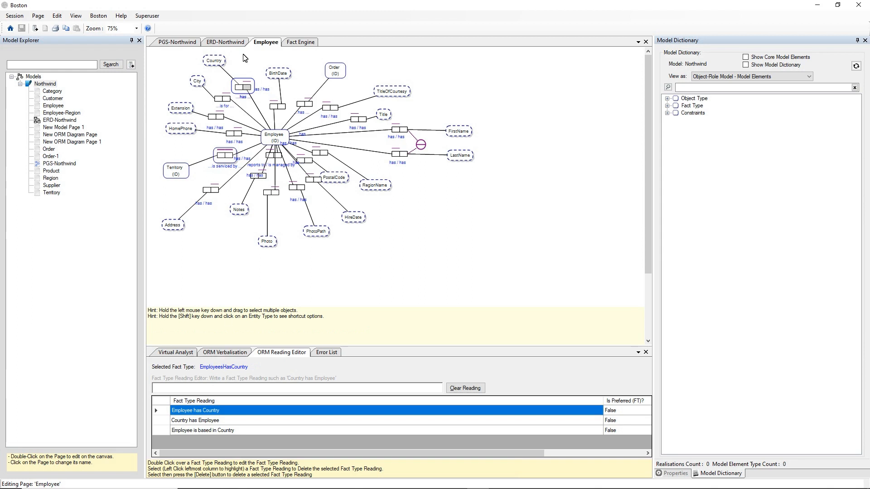
{"action": "left_click", "coordinate": [220, 45]}
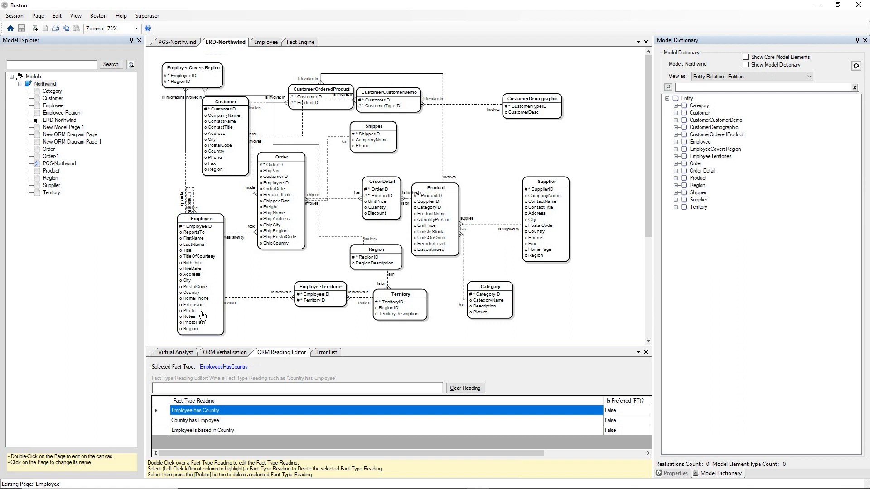
{"action": "left_click", "coordinate": [193, 293]}
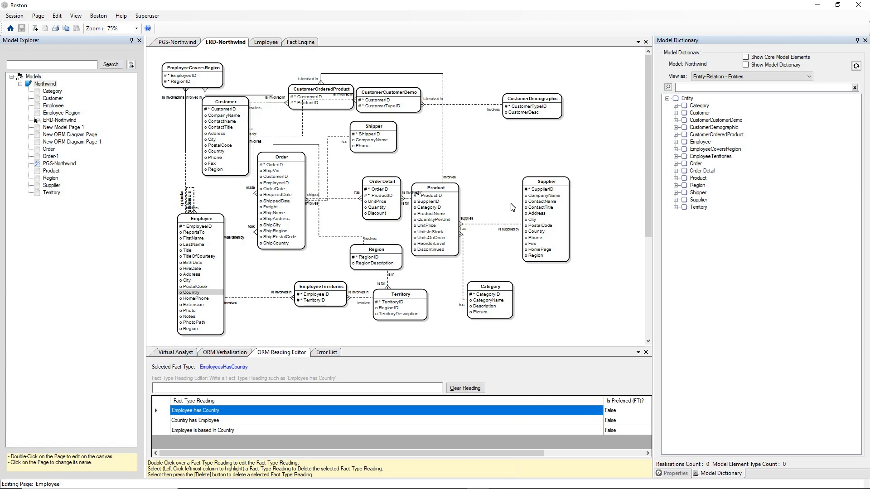
- Compare the fact type readings of the City attributes on the Supplier and Employee entities in the ER diagram
{"action": "left_click", "coordinate": [447, 188]}
{"action": "left_click", "coordinate": [540, 180]}
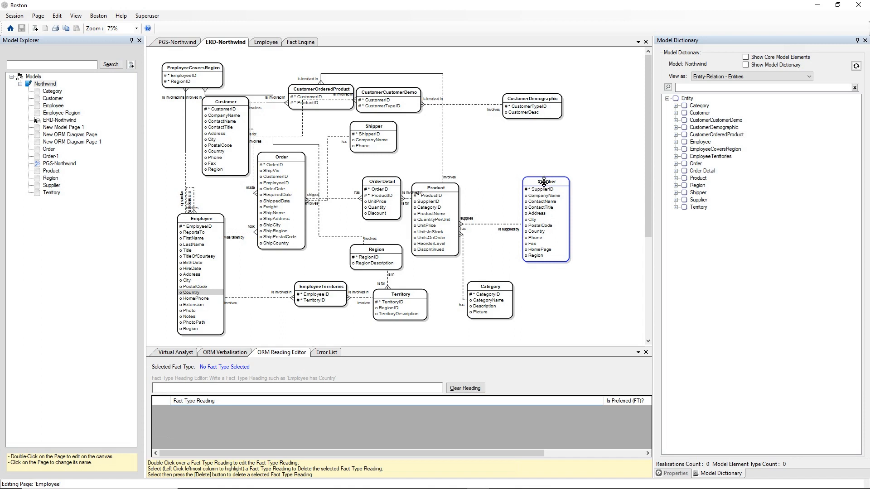
{"action": "left_click", "coordinate": [533, 221]}
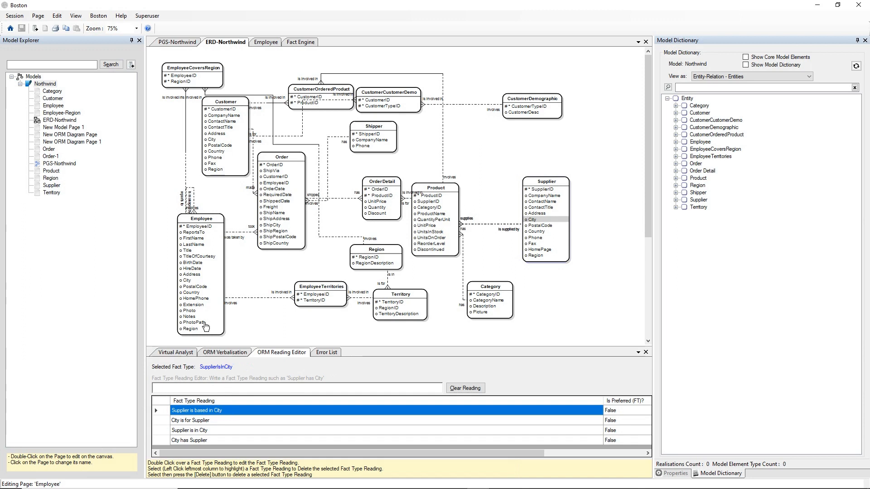
{"action": "left_click", "coordinate": [190, 281]}
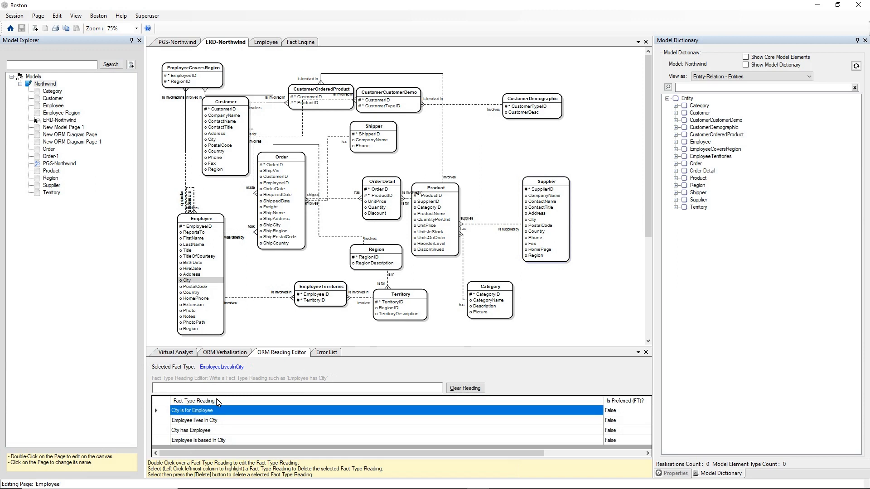
{"action": "left_click", "coordinate": [534, 222]}
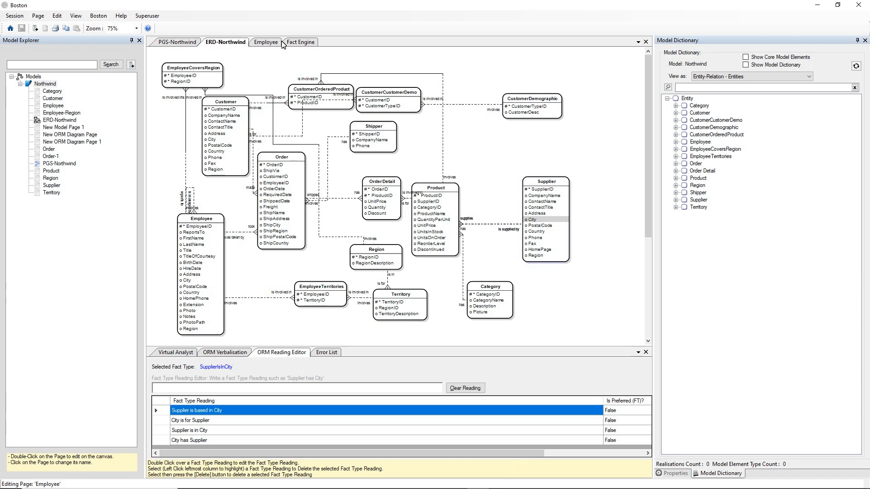
- Begin a natural language query in the Fact Engine with "Show me the orders taken by employees based in London"
{"action": "left_click", "coordinate": [297, 43]}
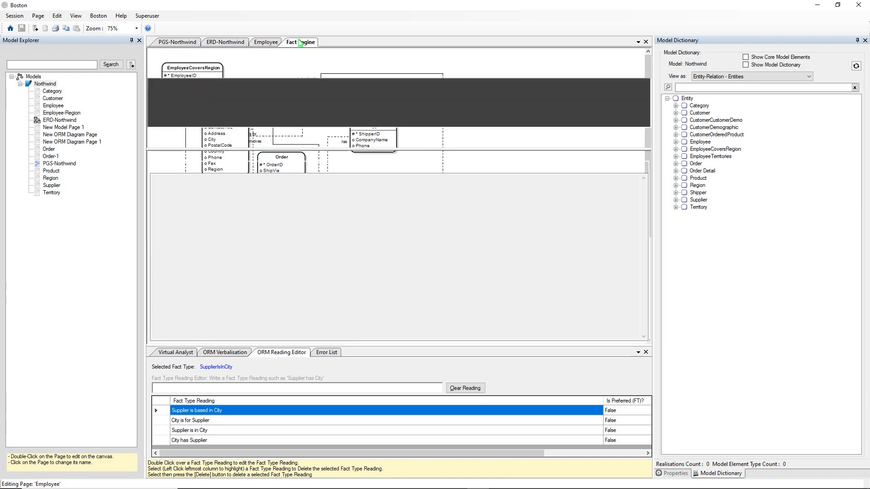
{"action": "left_click", "coordinate": [289, 70]}
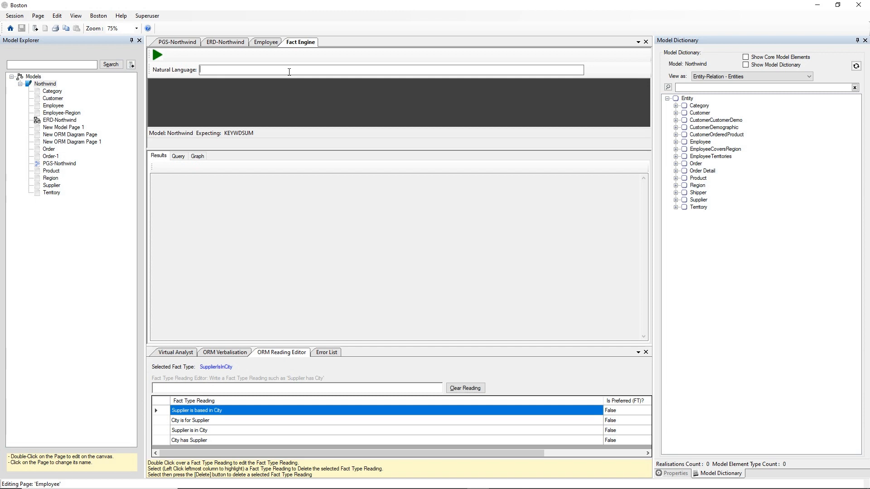
{"action": "type", "text": "w me the"}
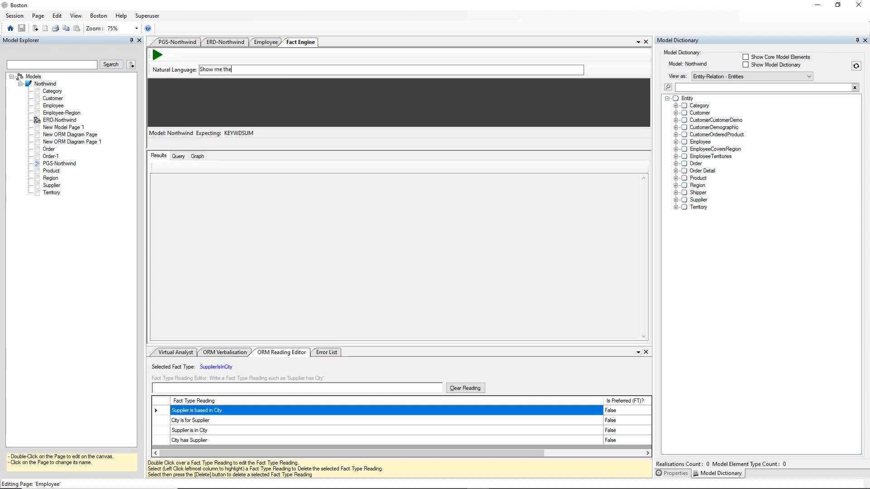
{"action": "type", "text": " orders taken by "}
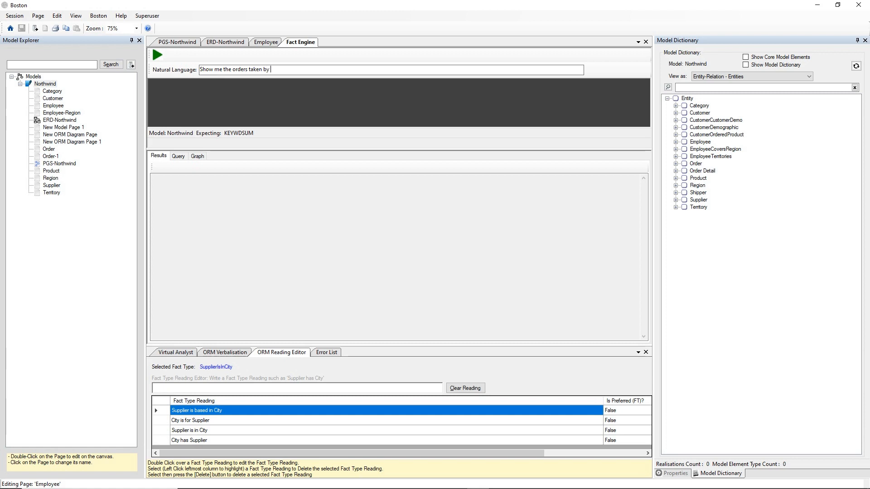
{"action": "type", "text": "employees based in London "}
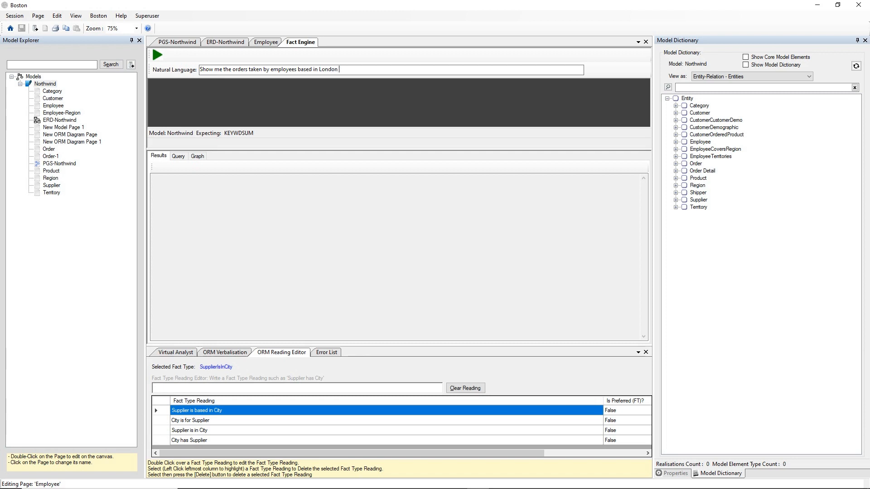
{"action": "type", "text": "that are for products that are supplied by supplier"}
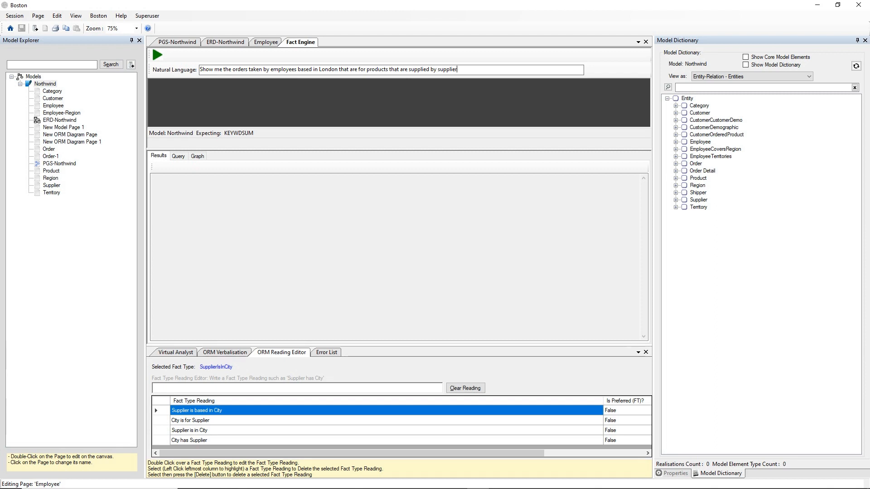
{"action": "type", "text": "s based in that same"}
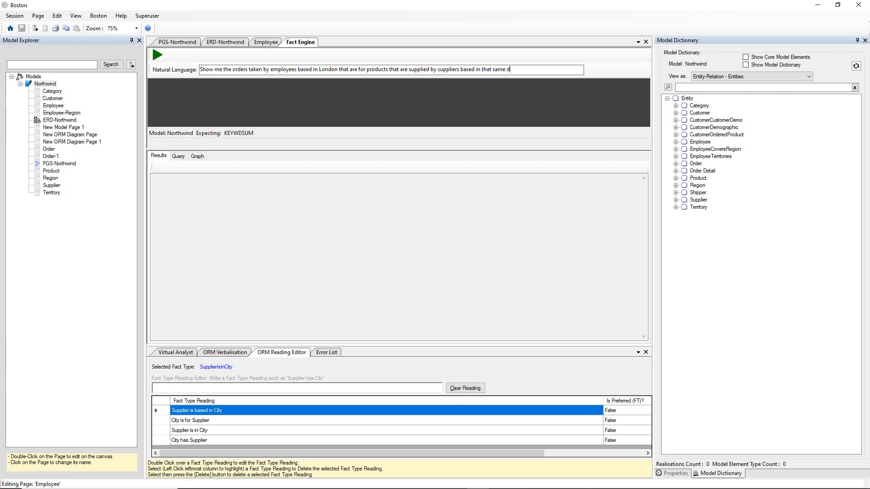
{"action": "type", "text": " city"}
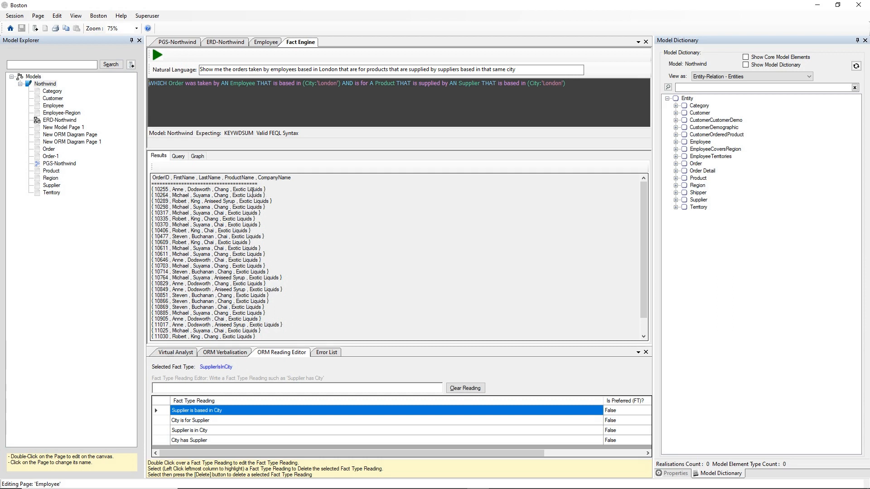
- View the SQL generated for the natural language query, then return to its results
{"action": "left_click", "coordinate": [179, 156]}
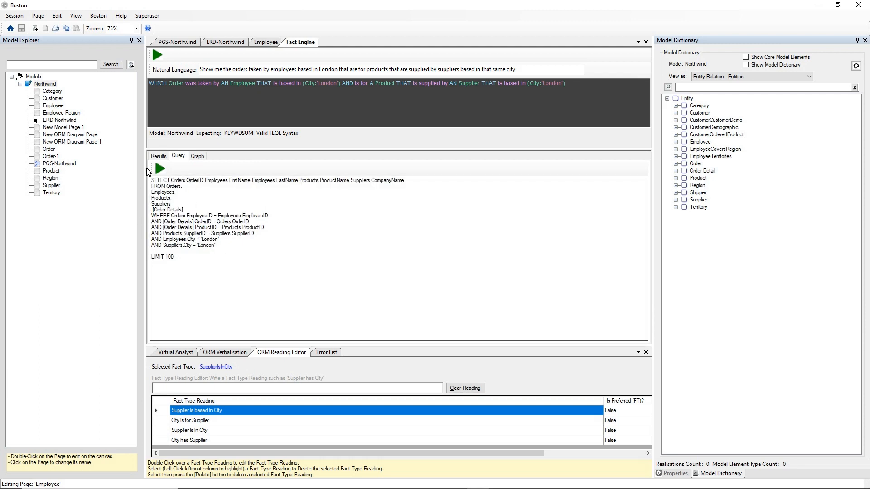
{"action": "left_click", "coordinate": [158, 156]}
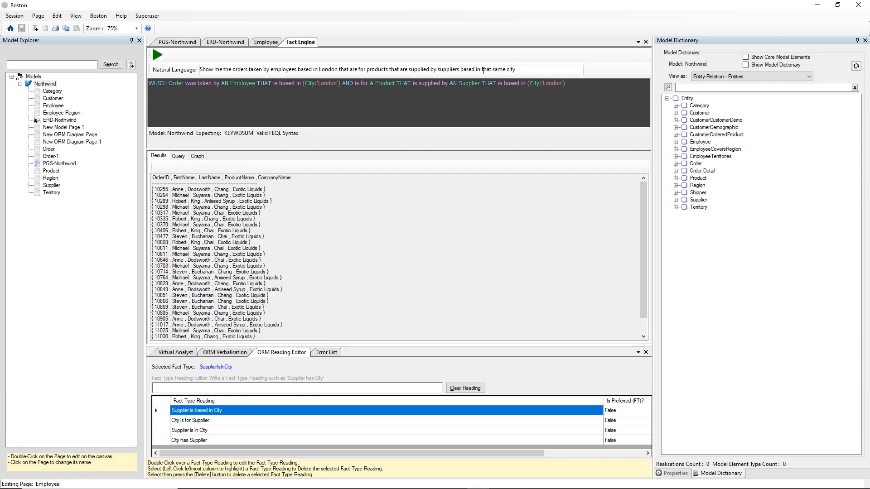
- Replace "that same city" in the natural language query with "Singapore", run it, and revisit the ER diagram
{"action": "left_click_drag", "start_coordinate": [482, 70], "coordinate": [516, 70]}
{"action": "type", "text": "Singapo"}
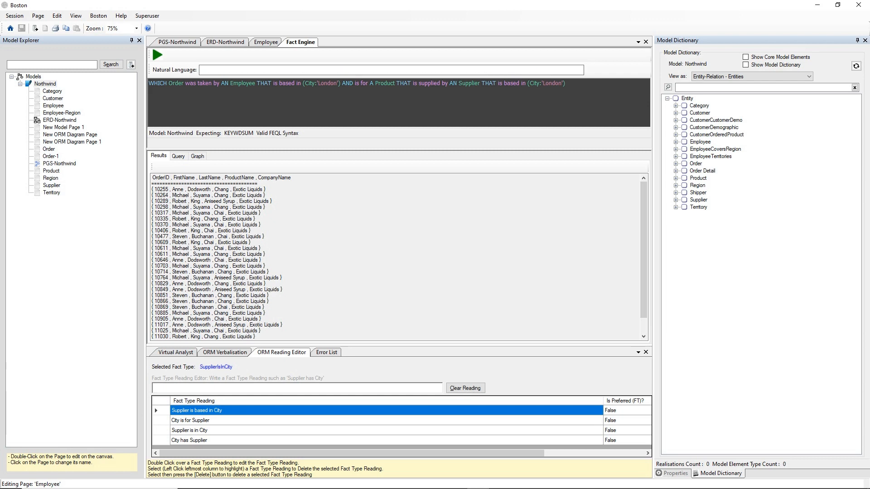
{"action": "type", "text": "re"}
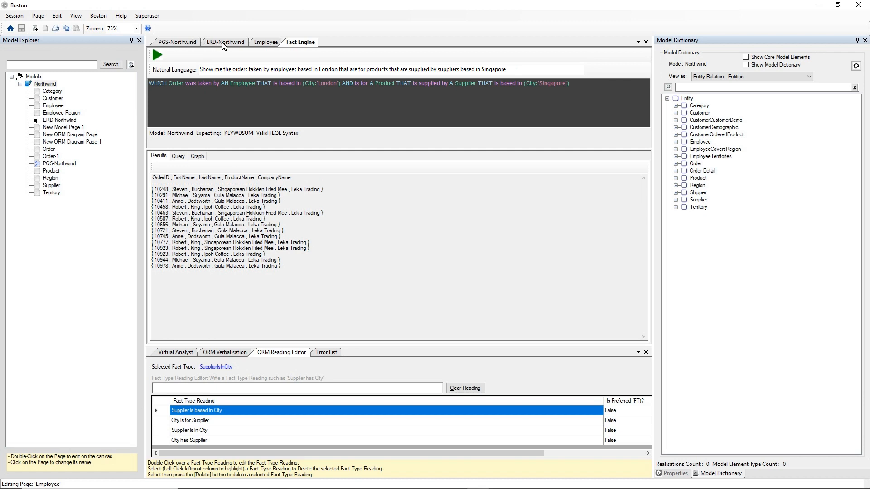
{"action": "left_click", "coordinate": [223, 43]}
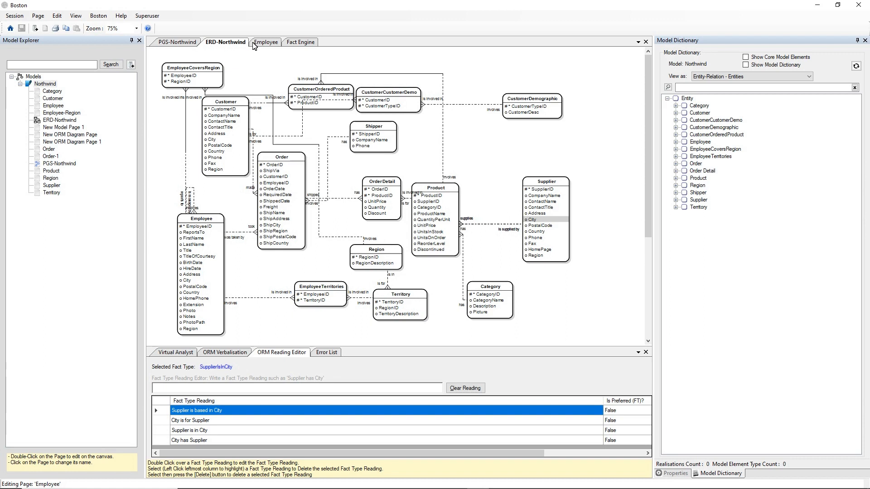
{"action": "left_click", "coordinate": [299, 42]}
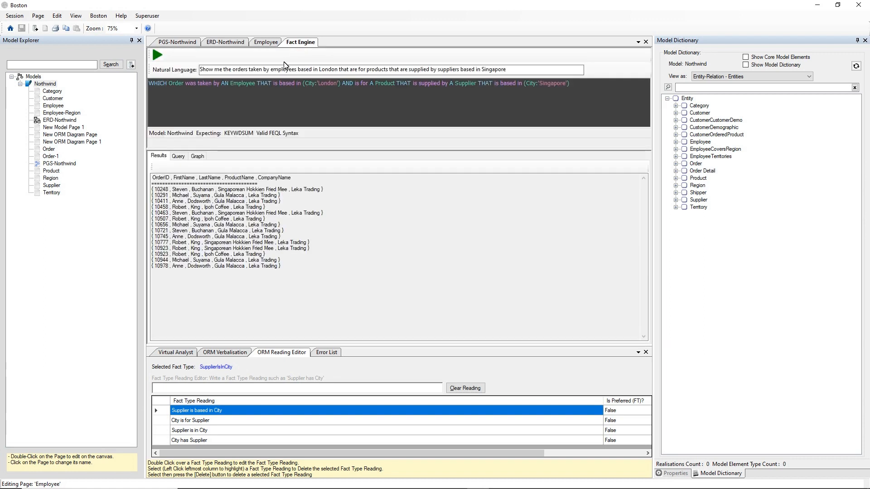
- Change the employees' location in the natural language query to "the UK" and run it
{"action": "double_click", "coordinate": [329, 70]}
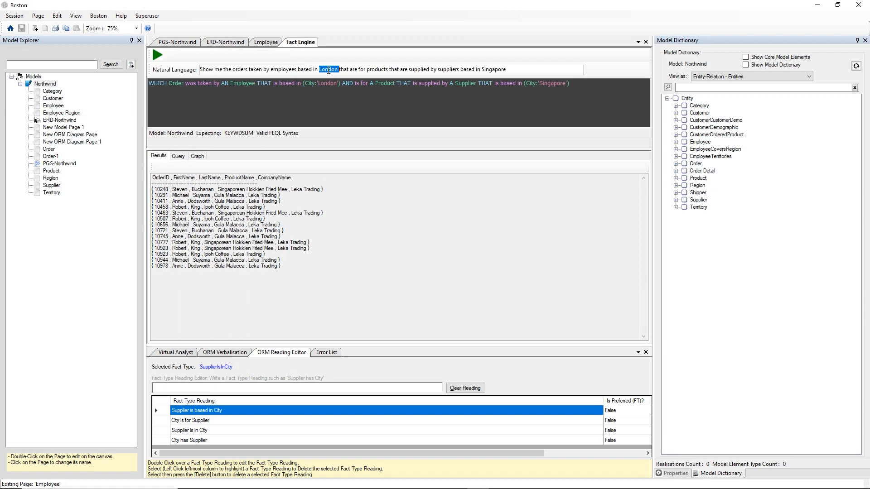
{"action": "type", "text": "the "}
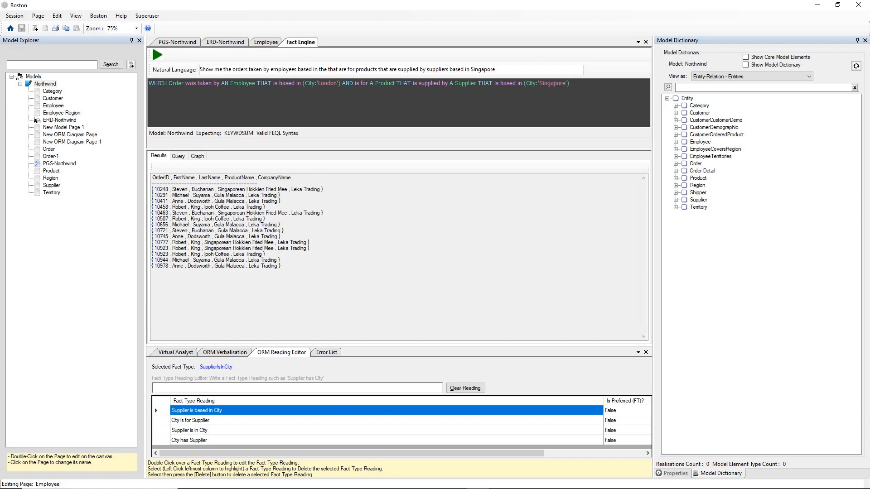
{"action": "type", "text": "UK"}
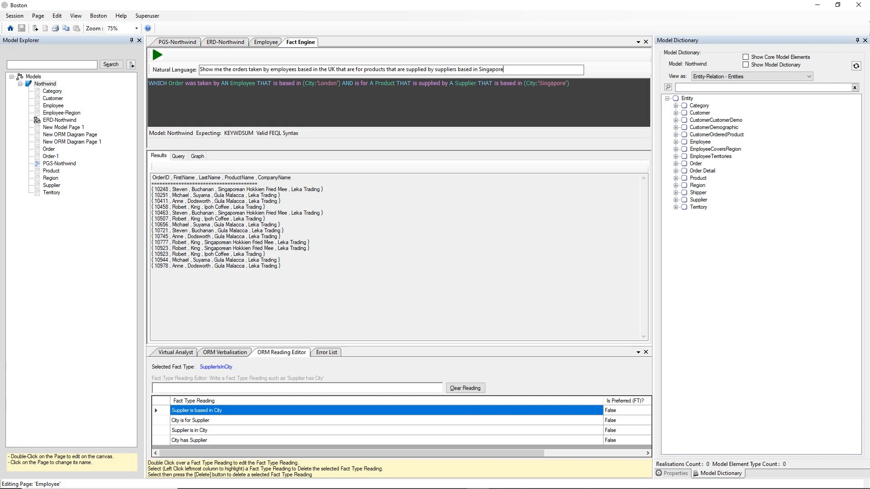
{"action": "key", "text": "Return"}
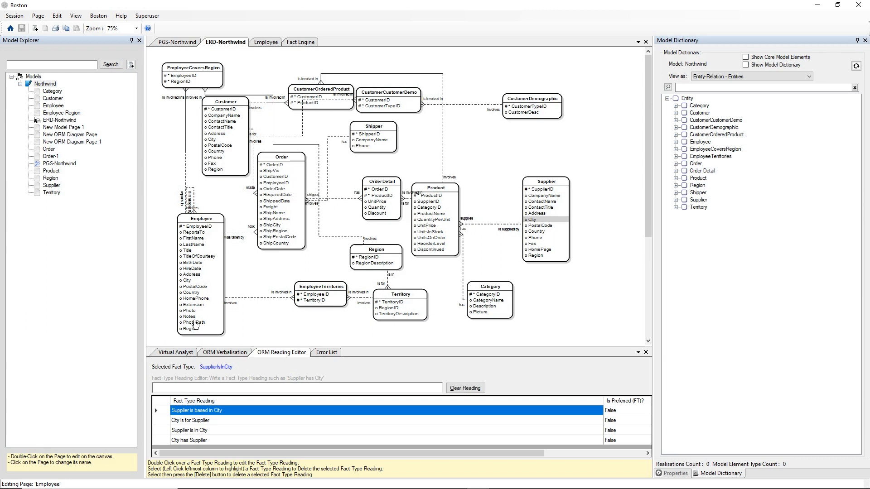
- Replace the Fact Engine query with "Show me all the employees" and run it
{"action": "left_click", "coordinate": [298, 45]}
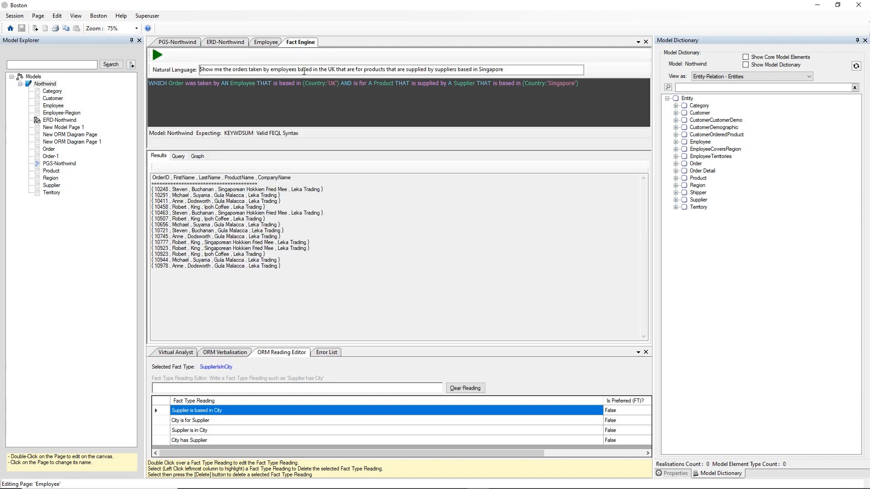
{"action": "key", "text": "ctrl+a"}
{"action": "key", "text": "Delete"}
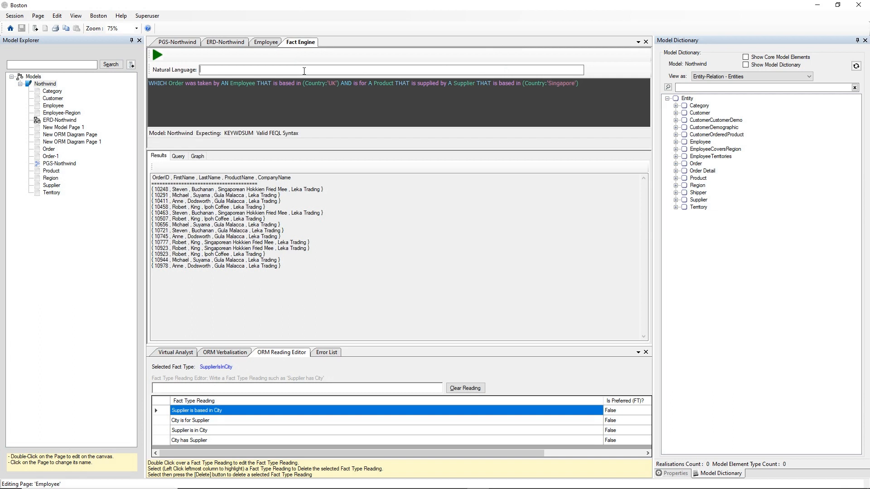
{"action": "type", "text": "Show me all the employees"}
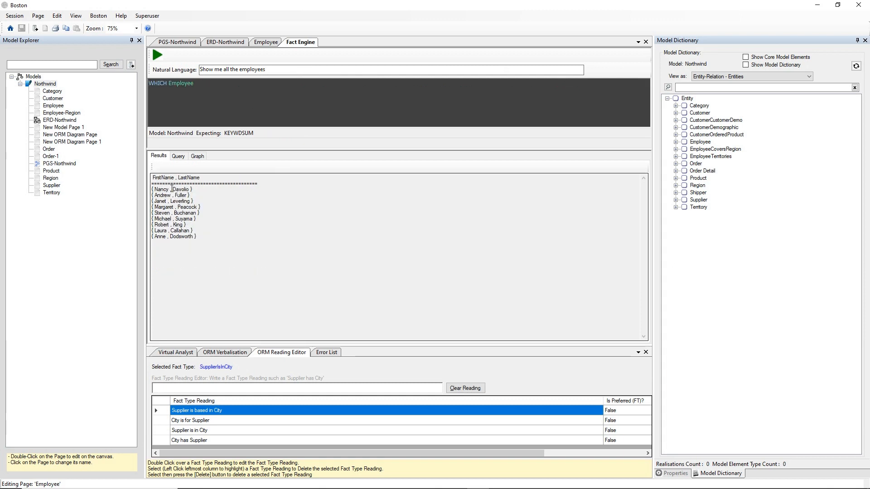
- Begin a new natural language query with "Show me the sum of the unit price for order details of orders"
{"action": "triple_click", "coordinate": [286, 71]}
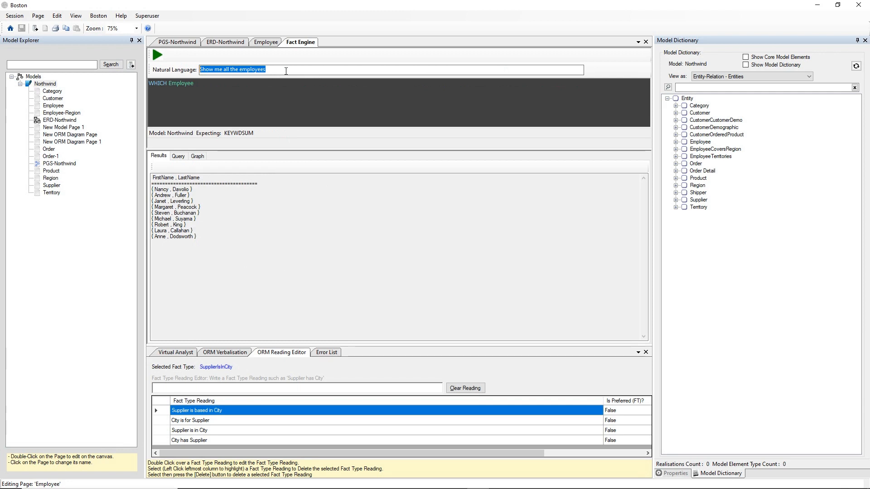
{"action": "type", "text": "Show "}
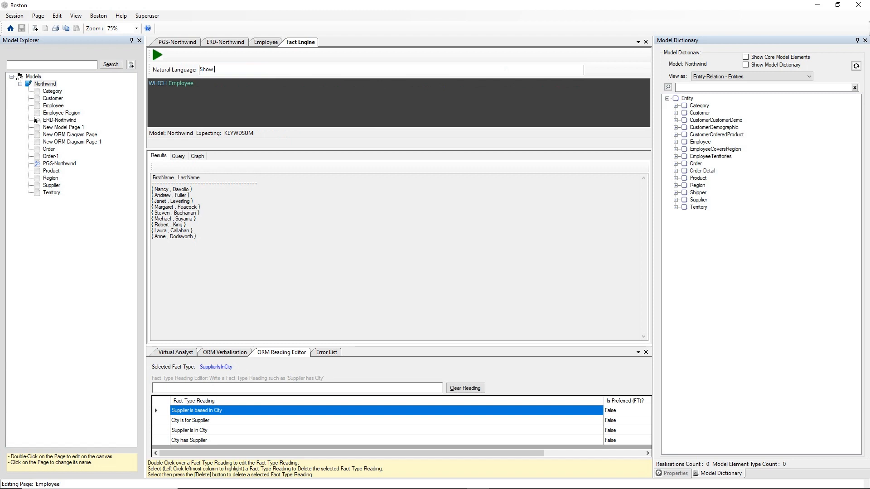
{"action": "type", "text": "me the sum of the unit price for order details of orders "}
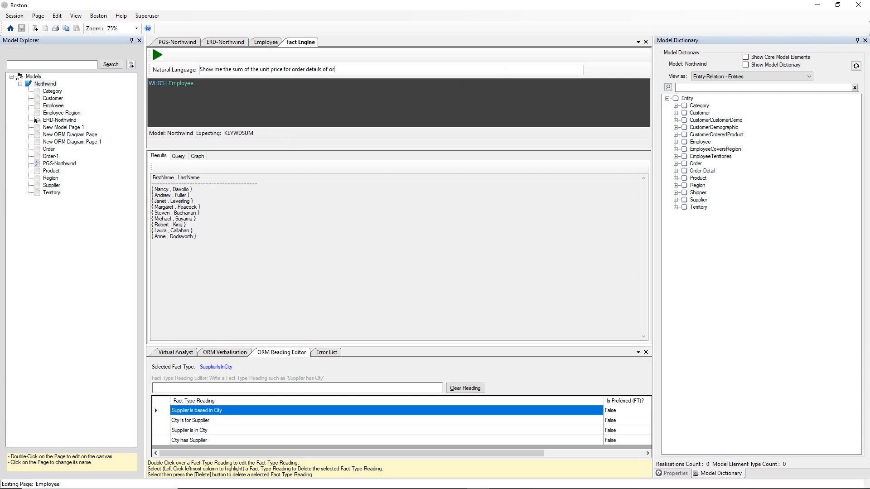
{"action": "type", "text": "take"}
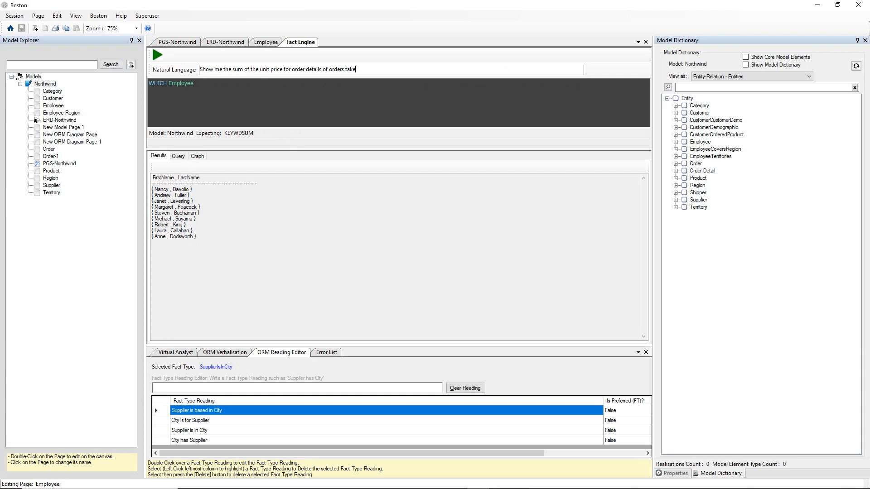
{"action": "type", "text": "n by Nancy in D"}
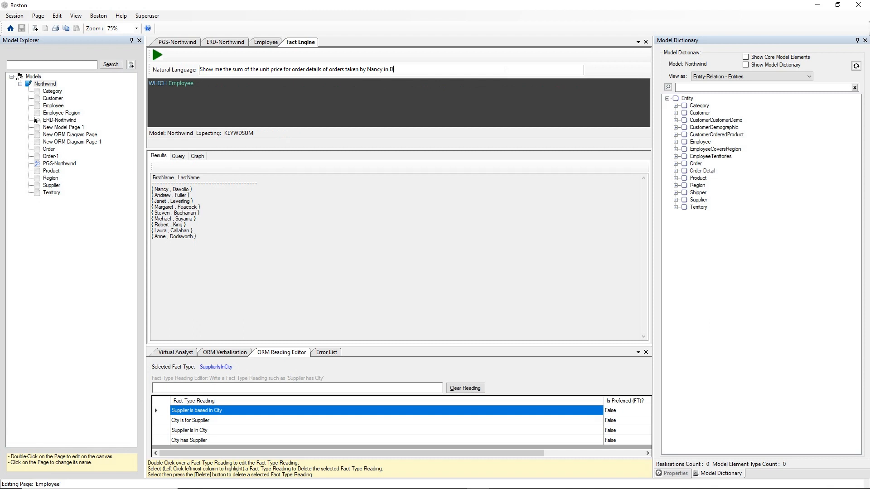
{"action": "type", "text": "ecember 2017"}
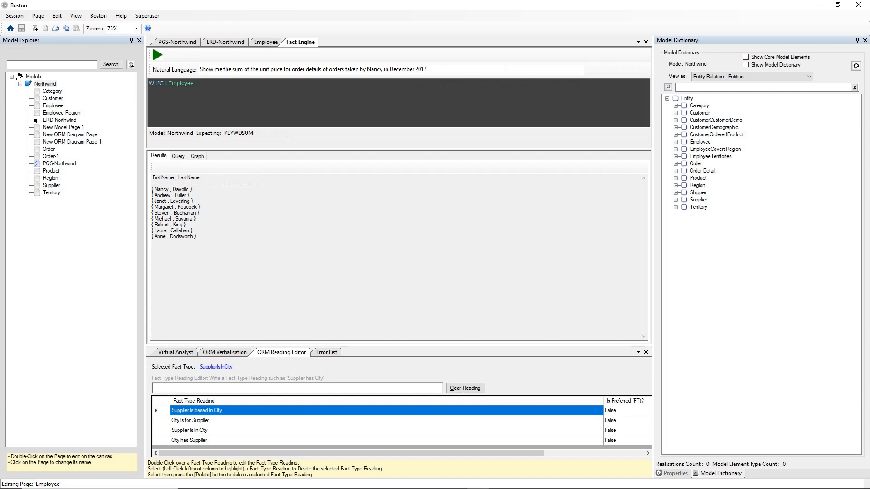
- Complete the query with "taken by", the first listed employee's first name and "in December 2017", and run it
{"action": "key", "text": "Return"}
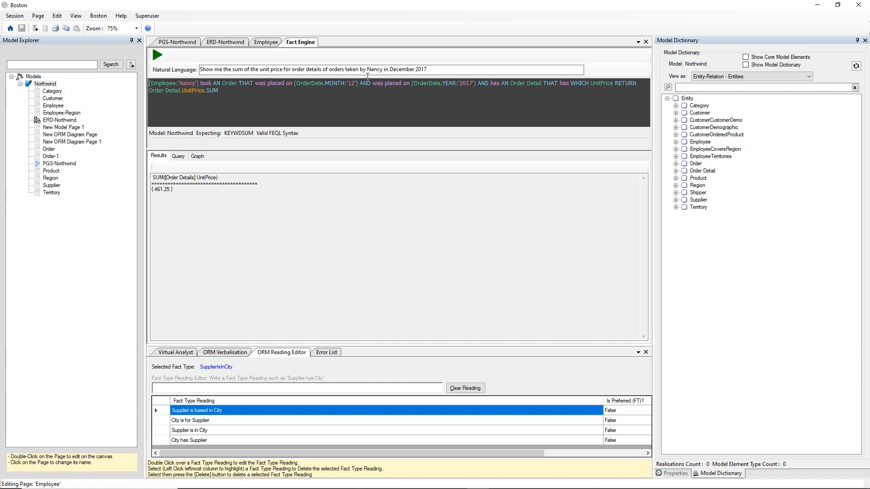
- Add the employee's last name after the first name in the query, rerun it, and view the generated SQL
{"action": "left_click", "coordinate": [386, 66]}
{"action": "type", "text": "Davolio"}
{"action": "key", "text": "Return"}
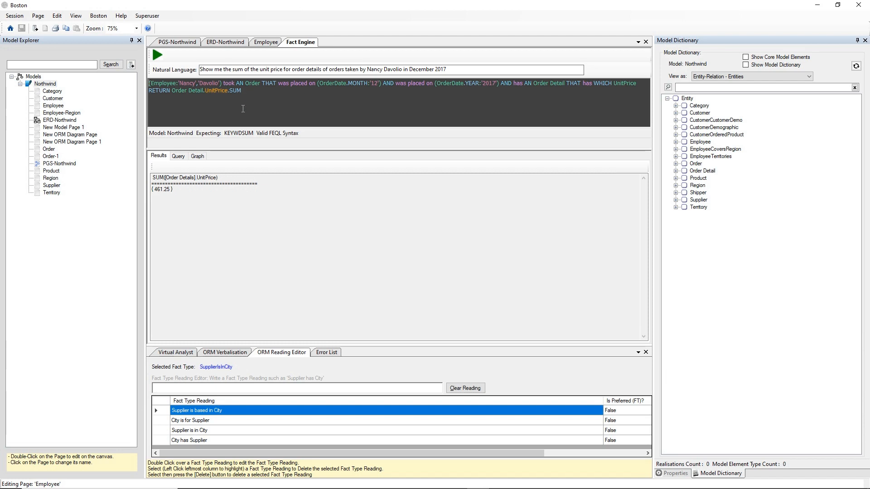
{"action": "left_click", "coordinate": [180, 157]}
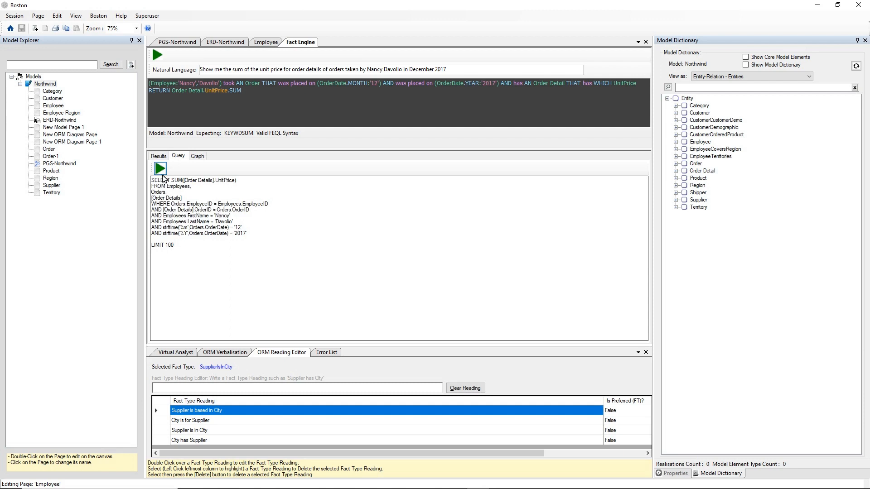
{"action": "left_click", "coordinate": [165, 156]}
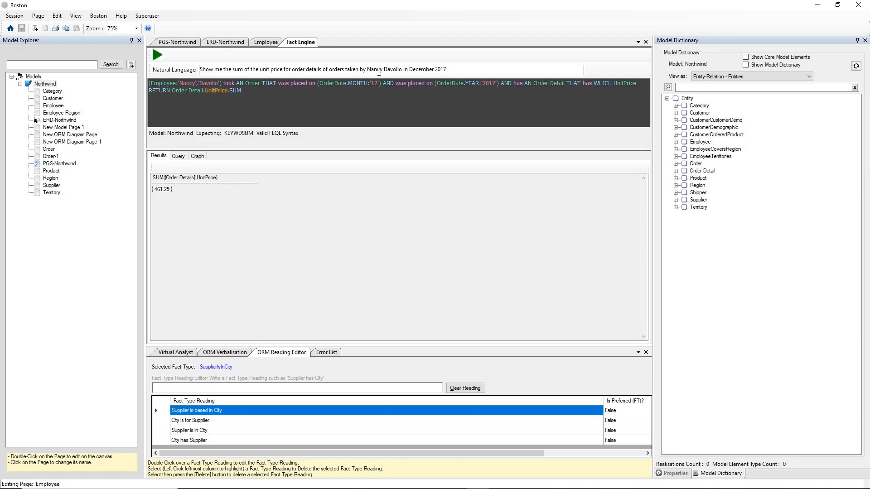
- Morph the Employee entity of the ER diagram to the Northwind property graph diagram
{"action": "left_click", "coordinate": [229, 42]}
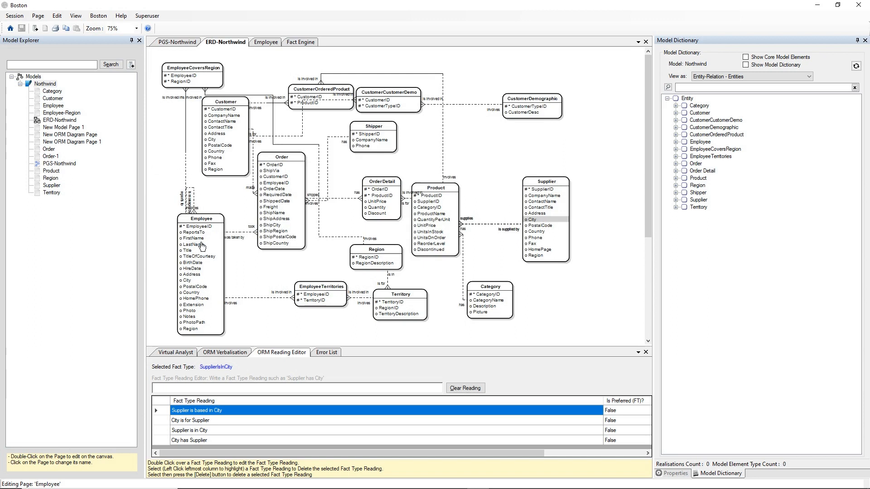
{"action": "right_click", "coordinate": [206, 220]}
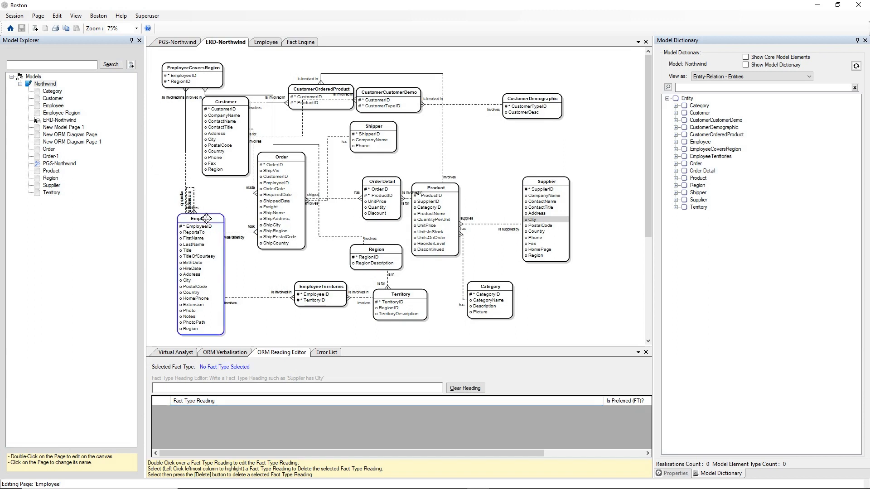
{"action": "mouse_move", "coordinate": [224, 224]}
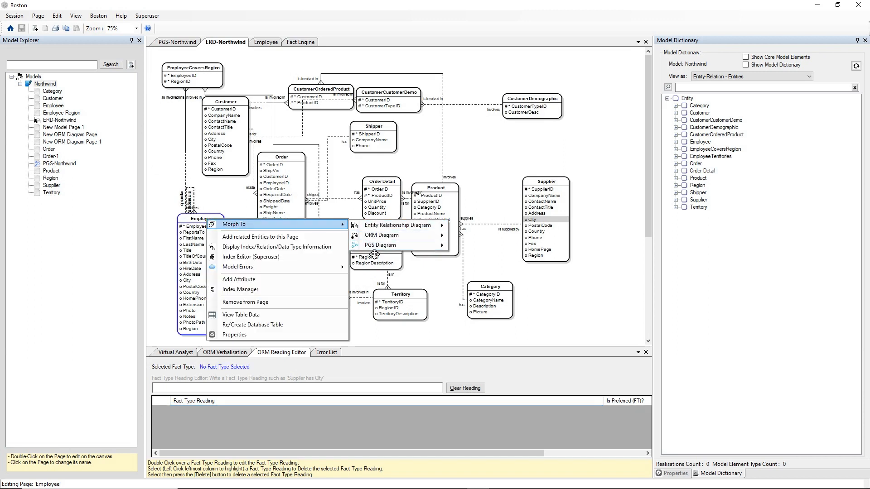
{"action": "mouse_move", "coordinate": [437, 245]}
{"action": "left_click", "coordinate": [471, 248]}
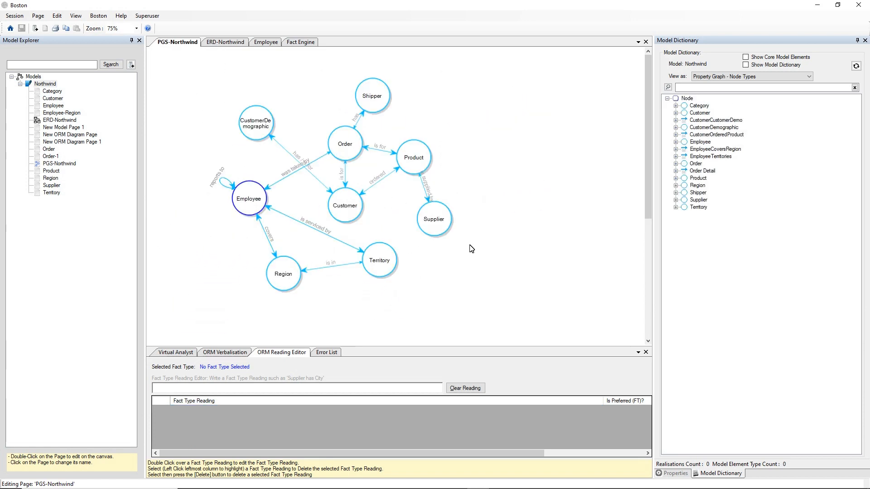
- Morph the Employee node of the property graph to the Employee ORM diagram and return to the Fact Engine
{"action": "right_click", "coordinate": [254, 201]}
{"action": "mouse_move", "coordinate": [268, 202]}
{"action": "mouse_move", "coordinate": [358, 212]}
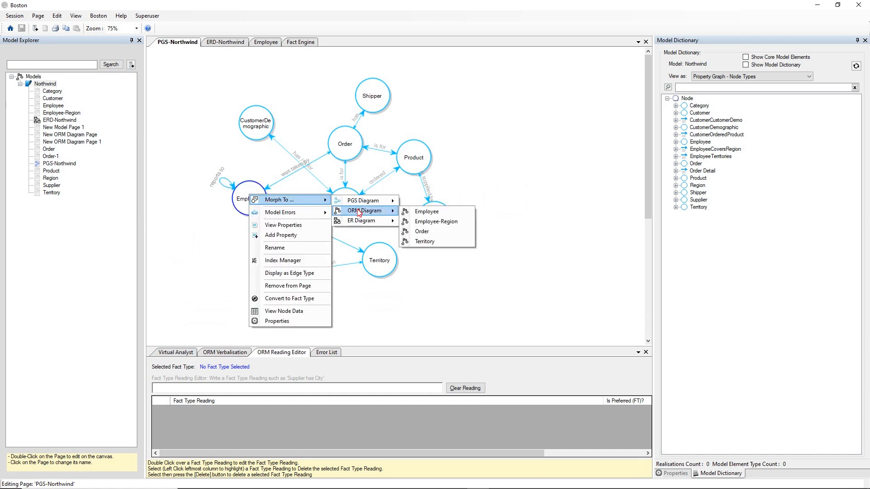
{"action": "left_click", "coordinate": [409, 211]}
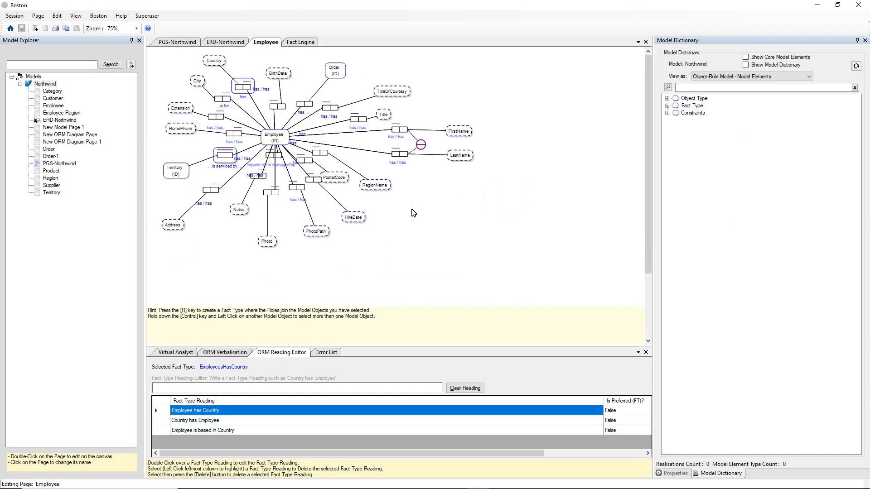
{"action": "left_click", "coordinate": [416, 208]}
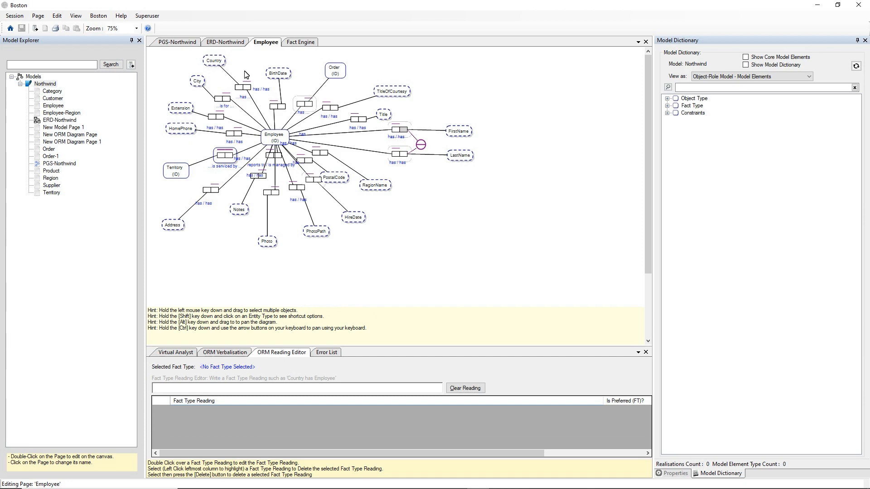
{"action": "left_click", "coordinate": [295, 44]}
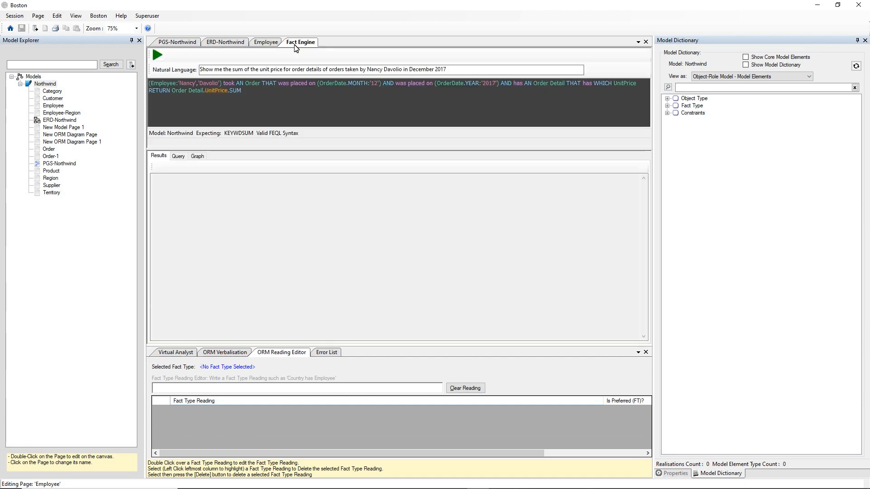